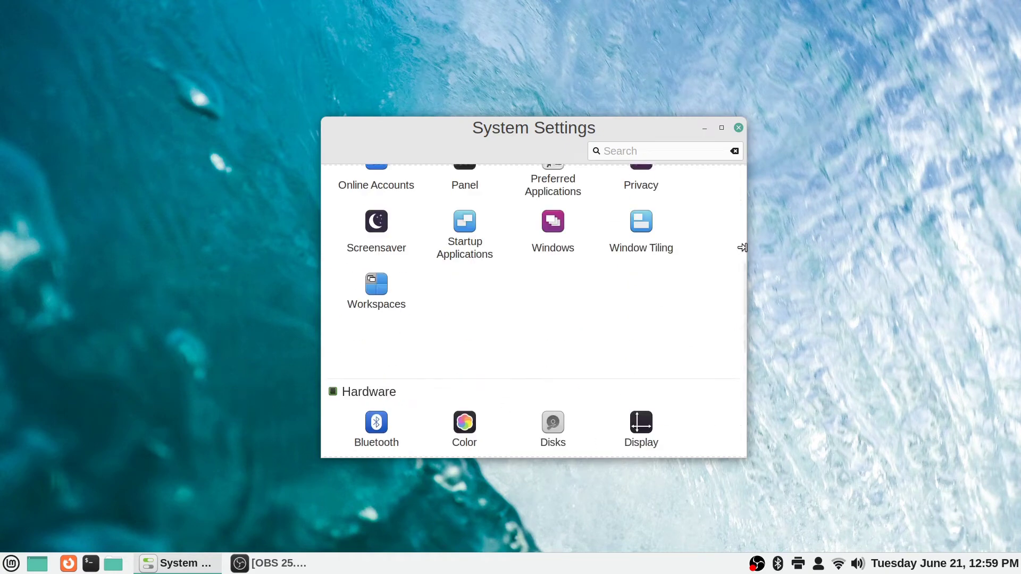
{"action": "scroll", "coordinate": [742, 247], "scroll_direction": "up", "scroll_amount": 5}
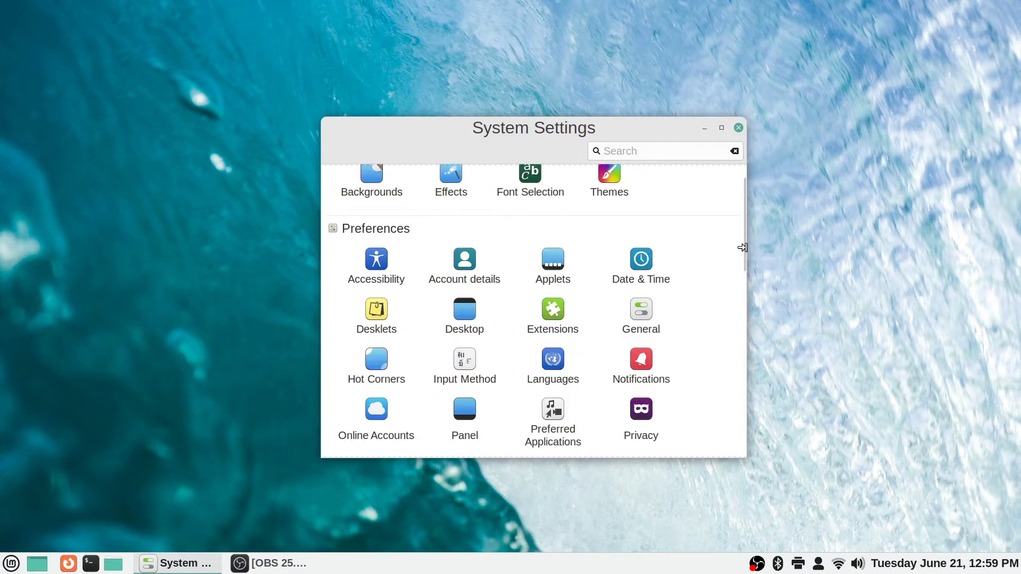
- Scroll down to the Hardware section and launch the Bluetooth settings
{"action": "scroll", "coordinate": [742, 248], "scroll_direction": "down", "scroll_amount": 5}
{"action": "scroll", "coordinate": [743, 248], "scroll_direction": "down", "scroll_amount": 4}
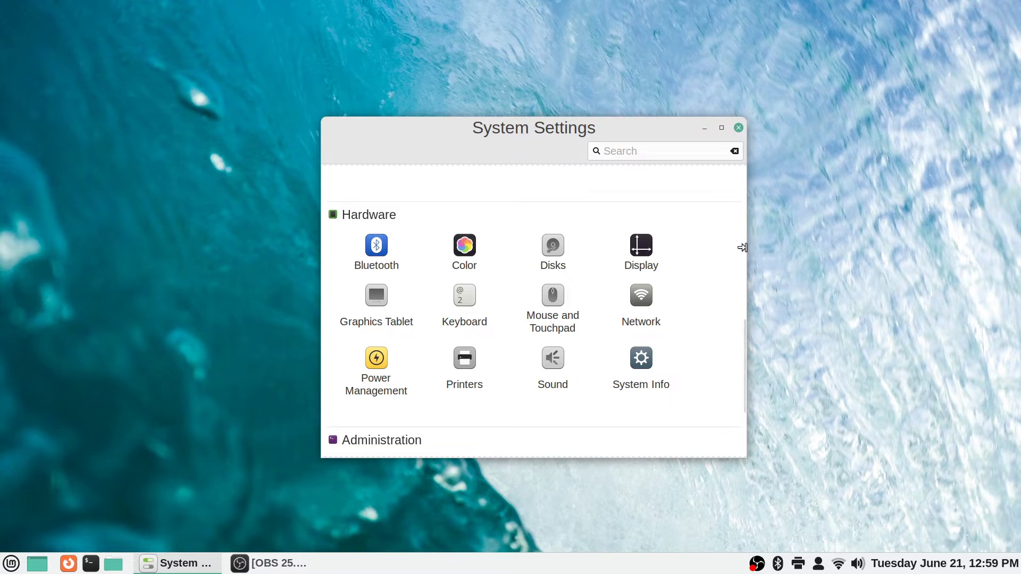
{"action": "key", "text": "Right"}
{"action": "key", "text": "Return"}
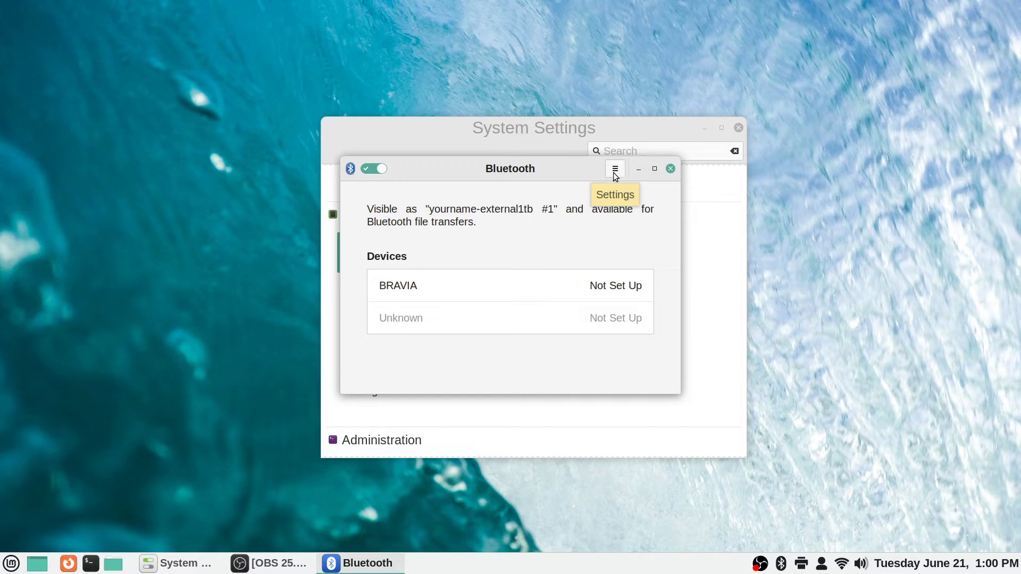
- Check the Bluetooth adapter's name and sharing options, close Blueberry, and open the Color page
{"action": "left_click", "coordinate": [615, 170]}
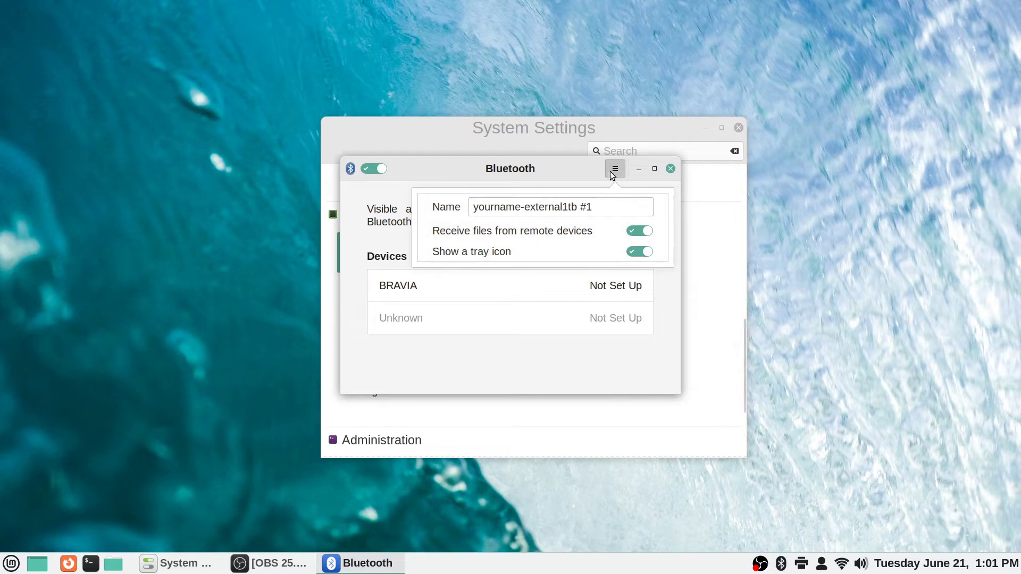
{"action": "left_click", "coordinate": [563, 165]}
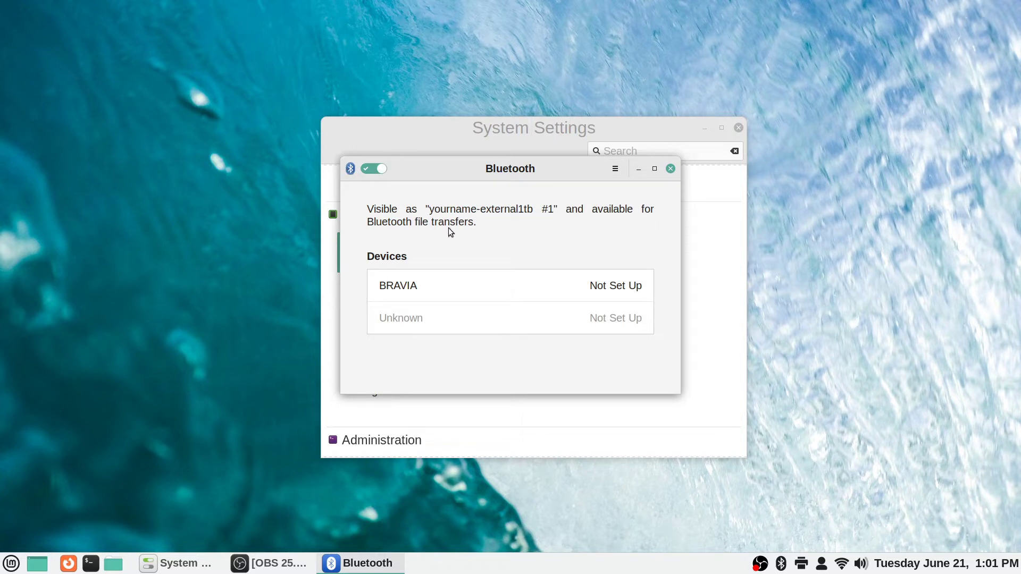
{"action": "left_click", "coordinate": [670, 169]}
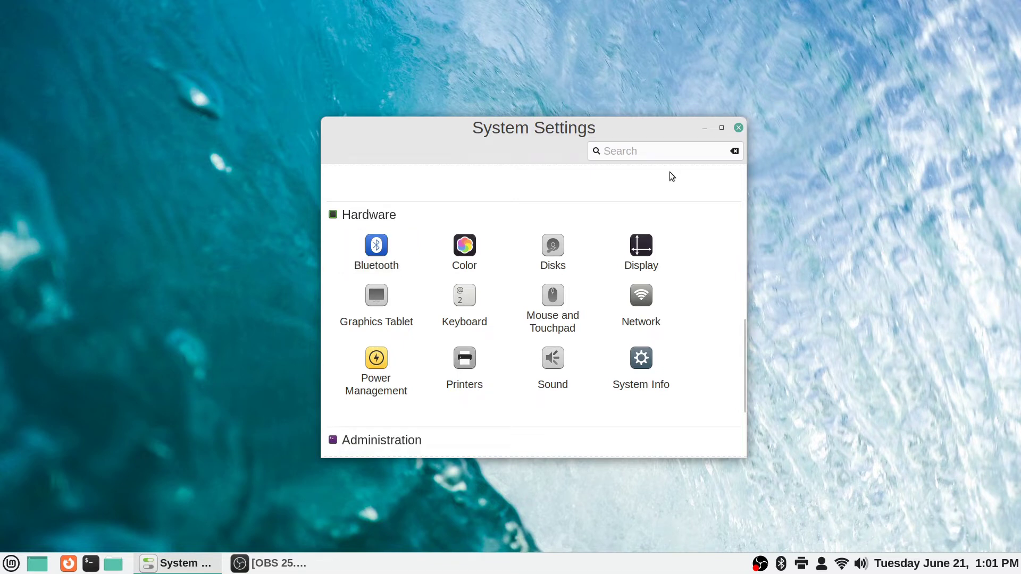
{"action": "left_click", "coordinate": [465, 246]}
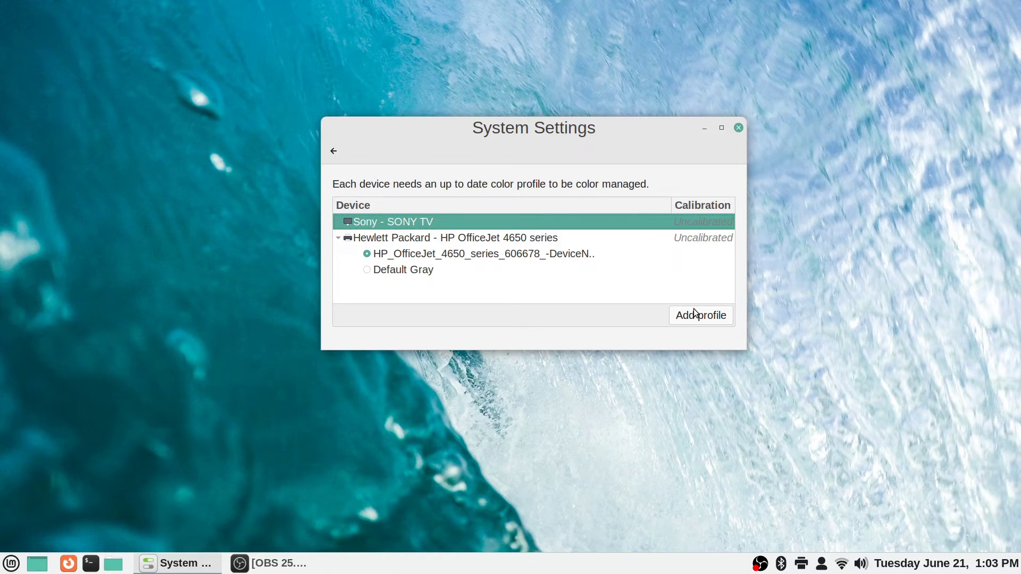
- Start adding a profile to the Sony TV and browse from Best RGB to Rec. 709
{"action": "left_click", "coordinate": [694, 313]}
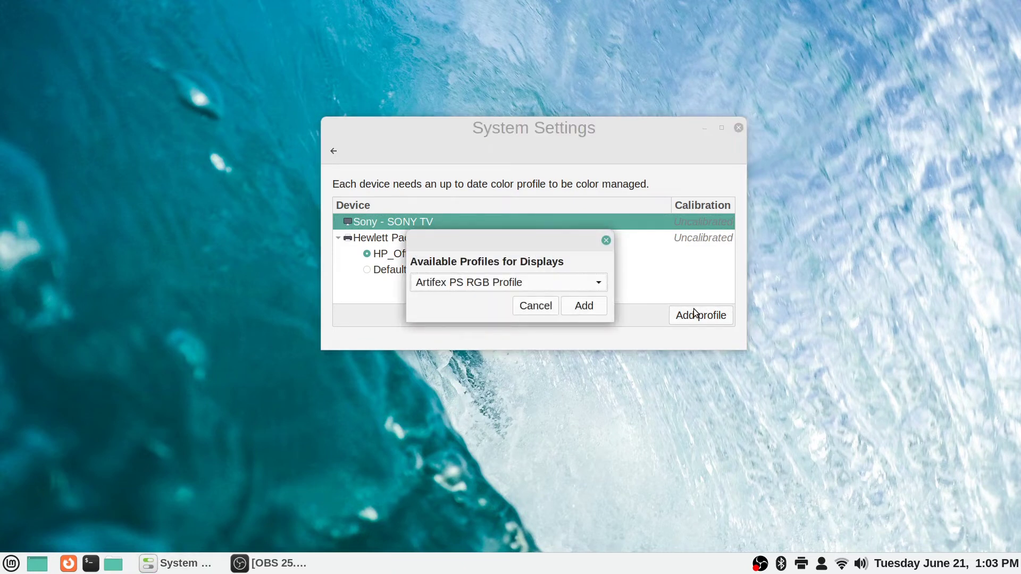
{"action": "key", "text": "space"}
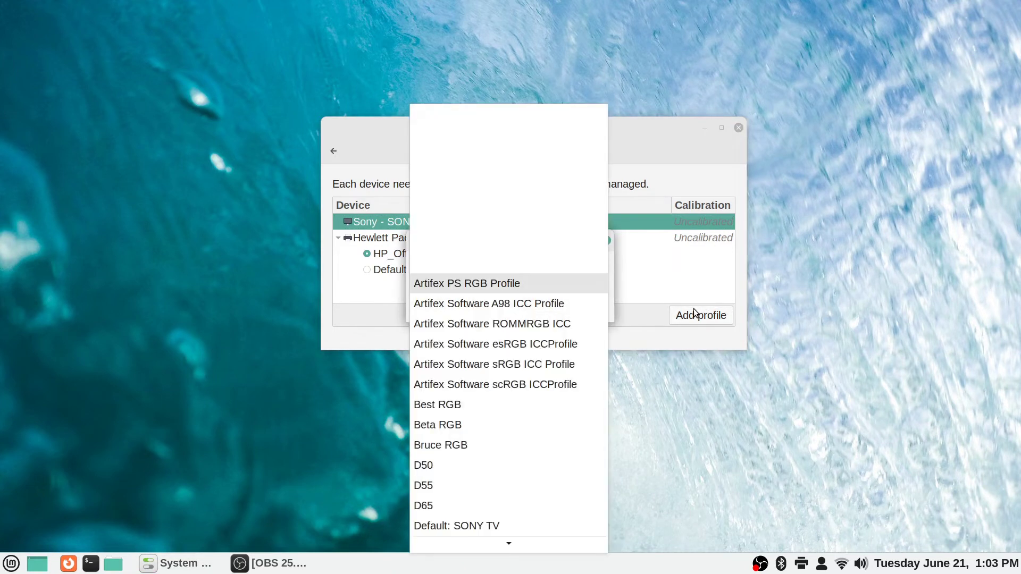
{"action": "key", "text": "Down"}
{"action": "key", "text": "Down"}
{"action": "key", "text": "Down"}
{"action": "key", "text": "Down"}
{"action": "key", "text": "Down"}
{"action": "key", "text": "Down"}
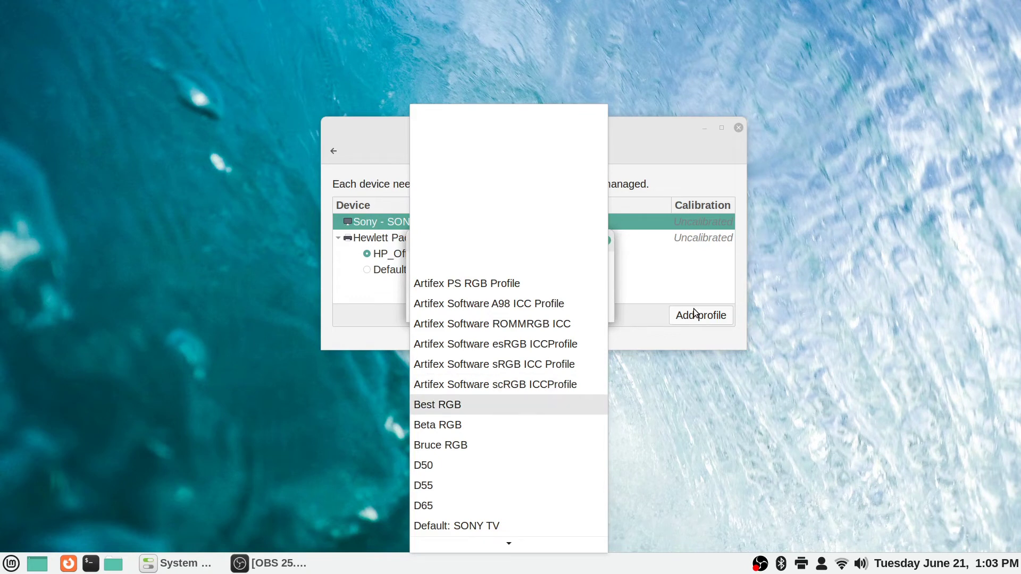
{"action": "key", "text": "Down"}
{"action": "key", "text": "Down"}
{"action": "key", "text": "Down"}
{"action": "key", "text": "Down"}
{"action": "key", "text": "Down"}
{"action": "key", "text": "Down"}
{"action": "key", "text": "Down"}
{"action": "key", "text": "Down"}
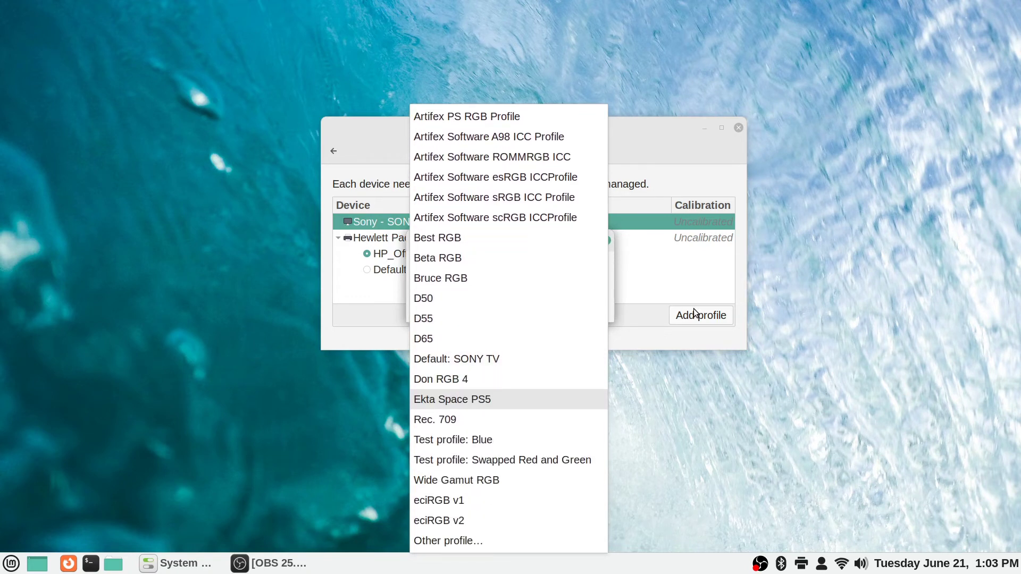
{"action": "key", "text": "Up"}
{"action": "key", "text": "Down"}
{"action": "key", "text": "Down"}
{"action": "key", "text": "Down"}
{"action": "key", "text": "Down"}
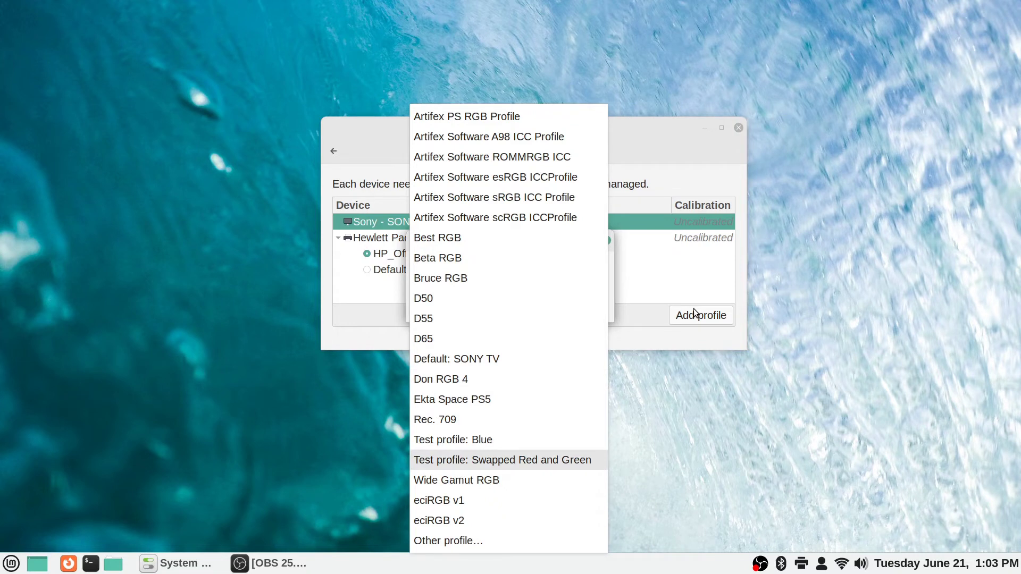
{"action": "key", "text": "Up"}
{"action": "key", "text": "Up"}
{"action": "key", "text": "Up"}
{"action": "key", "text": "Up"}
{"action": "key", "text": "Up"}
{"action": "key", "text": "Up"}
{"action": "key", "text": "Up"}
{"action": "key", "text": "Up"}
{"action": "key", "text": "Up"}
{"action": "key", "text": "Up"}
{"action": "key", "text": "Up"}
{"action": "key", "text": "Up"}
{"action": "key", "text": "Up"}
{"action": "key", "text": "Up"}
{"action": "key", "text": "Up"}
{"action": "key", "text": "Down"}
{"action": "key", "text": "Down"}
{"action": "key", "text": "Down"}
{"action": "key", "text": "Down"}
{"action": "key", "text": "Down"}
{"action": "key", "text": "Up"}
{"action": "key", "text": "Up"}
{"action": "key", "text": "Up"}
{"action": "key", "text": "Up"}
{"action": "key", "text": "Up"}
{"action": "key", "text": "Up"}
{"action": "key", "text": "Up"}
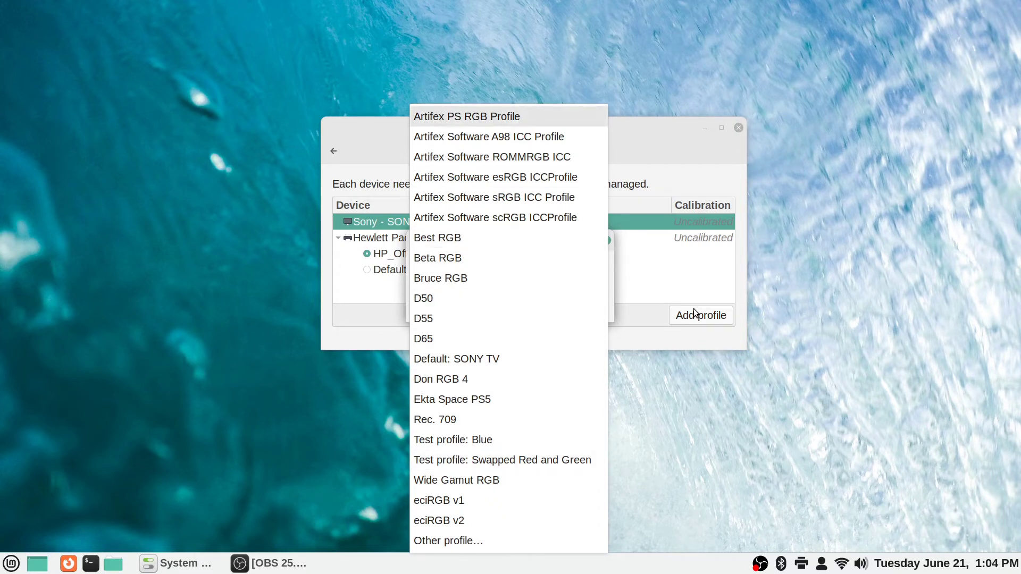
{"action": "key", "text": "Down"}
{"action": "key", "text": "Down"}
{"action": "key", "text": "Up"}
{"action": "key", "text": "Up"}
{"action": "key", "text": "Down"}
{"action": "key", "text": "Down"}
{"action": "key", "text": "Down"}
{"action": "key", "text": "Down"}
{"action": "key", "text": "Down"}
{"action": "key", "text": "Down"}
{"action": "key", "text": "Down"}
{"action": "key", "text": "Down"}
{"action": "key", "text": "Down"}
{"action": "key", "text": "Down"}
{"action": "key", "text": "Down"}
{"action": "key", "text": "Down"}
{"action": "key", "text": "Up"}
{"action": "key", "text": "Up"}
{"action": "key", "text": "Up"}
{"action": "key", "text": "Up"}
{"action": "key", "text": "Up"}
{"action": "key", "text": "Up"}
{"action": "key", "text": "Up"}
- Keep browsing the profiles, including Test profile: Blue and ROMMRGB, ending near Artifex PS RGB Profile
{"action": "key", "text": "Up"}
{"action": "key", "text": "Up"}
{"action": "key", "text": "Up"}
{"action": "key", "text": "Down"}
{"action": "key", "text": "Down"}
{"action": "key", "text": "Down"}
{"action": "key", "text": "Down"}
{"action": "key", "text": "Down"}
{"action": "key", "text": "Down"}
{"action": "key", "text": "Down"}
{"action": "key", "text": "Down"}
{"action": "key", "text": "Down"}
{"action": "key", "text": "Down"}
{"action": "key", "text": "Down"}
{"action": "key", "text": "Down"}
{"action": "key", "text": "Down"}
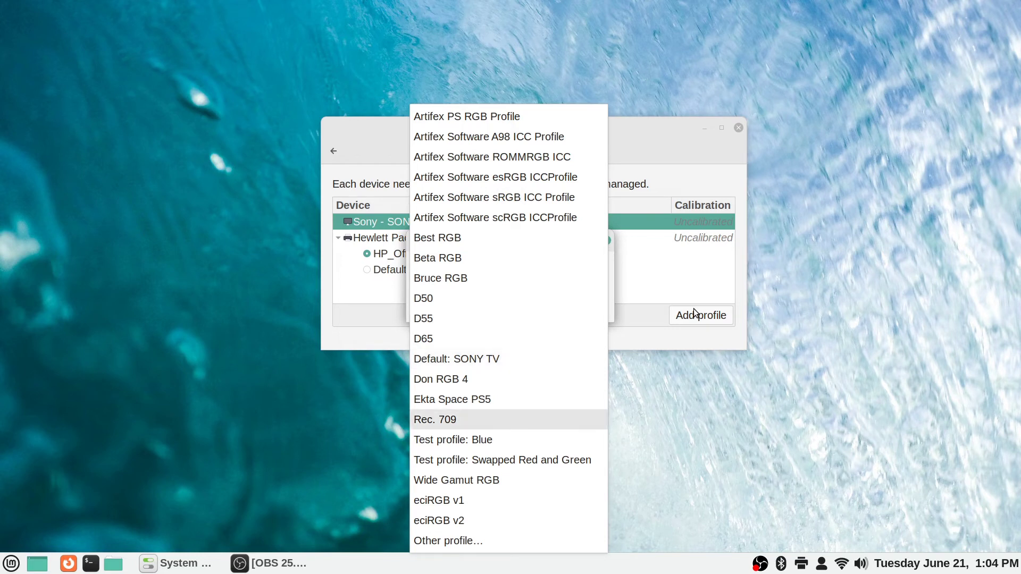
{"action": "key", "text": "Down"}
{"action": "key", "text": "Down"}
{"action": "key", "text": "Down"}
{"action": "key", "text": "Up"}
{"action": "key", "text": "Up"}
{"action": "key", "text": "Up"}
{"action": "key", "text": "Up"}
{"action": "key", "text": "Up"}
{"action": "key", "text": "Up"}
{"action": "key", "text": "Up"}
{"action": "key", "text": "Down"}
{"action": "key", "text": "Down"}
{"action": "key", "text": "Down"}
{"action": "key", "text": "Down"}
{"action": "key", "text": "Up"}
{"action": "key", "text": "Up"}
{"action": "key", "text": "Up"}
{"action": "key", "text": "Up"}
{"action": "key", "text": "Up"}
{"action": "key", "text": "Up"}
{"action": "key", "text": "Up"}
{"action": "key", "text": "Up"}
{"action": "key", "text": "Up"}
{"action": "key", "text": "Up"}
{"action": "key", "text": "Up"}
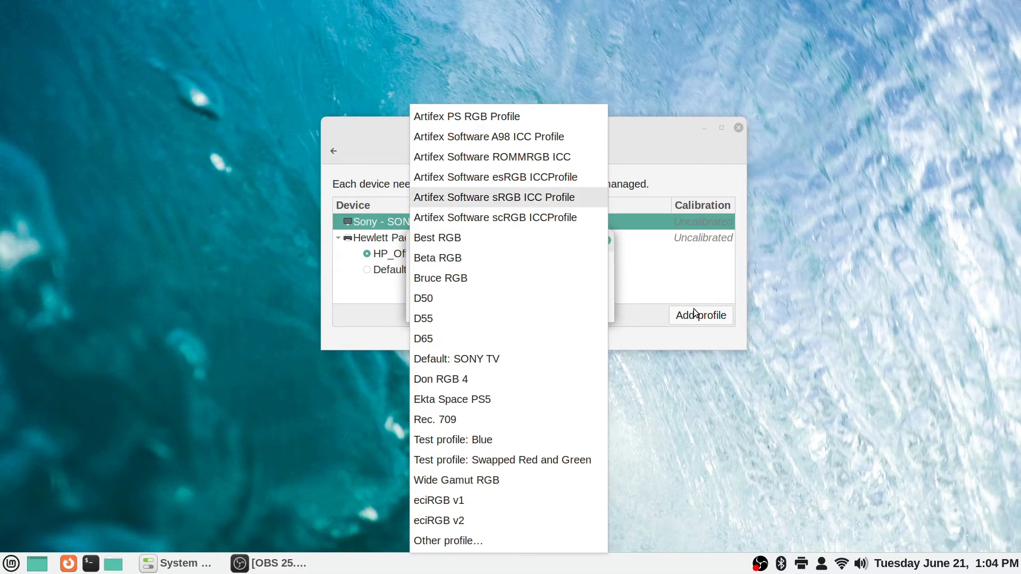
{"action": "key", "text": "Down"}
{"action": "key", "text": "Down"}
{"action": "key", "text": "Down"}
{"action": "key", "text": "Down"}
{"action": "key", "text": "Down"}
{"action": "key", "text": "Down"}
{"action": "key", "text": "Down"}
{"action": "key", "text": "Down"}
{"action": "key", "text": "Down"}
{"action": "key", "text": "Up"}
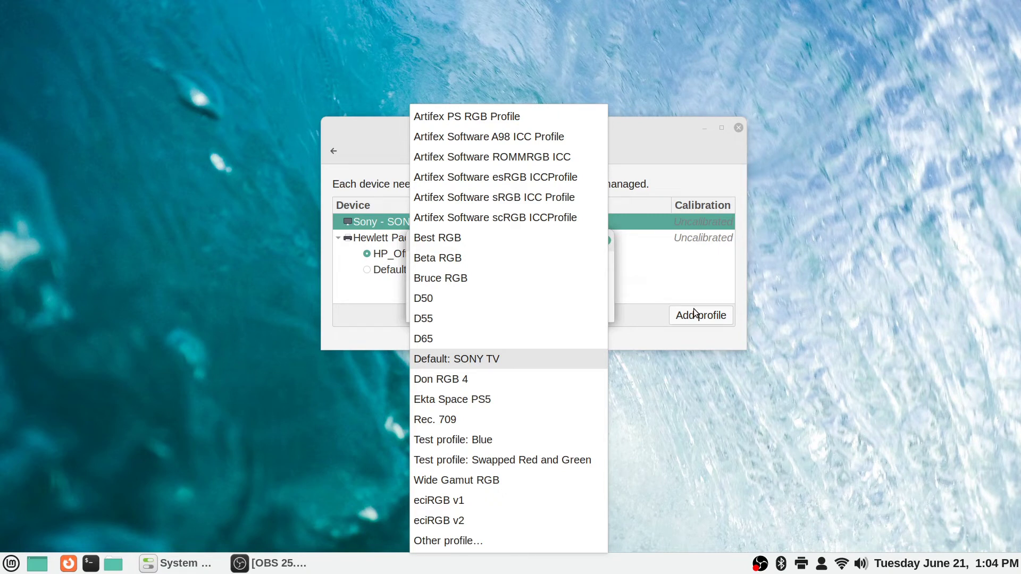
{"action": "key", "text": "Up"}
{"action": "key", "text": "Up"}
{"action": "key", "text": "Up"}
{"action": "key", "text": "Up"}
{"action": "key", "text": "Up"}
{"action": "key", "text": "Up"}
{"action": "key", "text": "Up"}
{"action": "key", "text": "Up"}
{"action": "key", "text": "Up"}
{"action": "key", "text": "Up"}
{"action": "key", "text": "Down"}
{"action": "key", "text": "Down"}
{"action": "key", "text": "Down"}
{"action": "key", "text": "Down"}
{"action": "key", "text": "Down"}
{"action": "key", "text": "Down"}
{"action": "key", "text": "Down"}
{"action": "key", "text": "Up"}
{"action": "key", "text": "Up"}
{"action": "key", "text": "Up"}
{"action": "key", "text": "Up"}
{"action": "key", "text": "Up"}
{"action": "key", "text": "Up"}
{"action": "key", "text": "Up"}
{"action": "key", "text": "Up"}
{"action": "key", "text": "Up"}
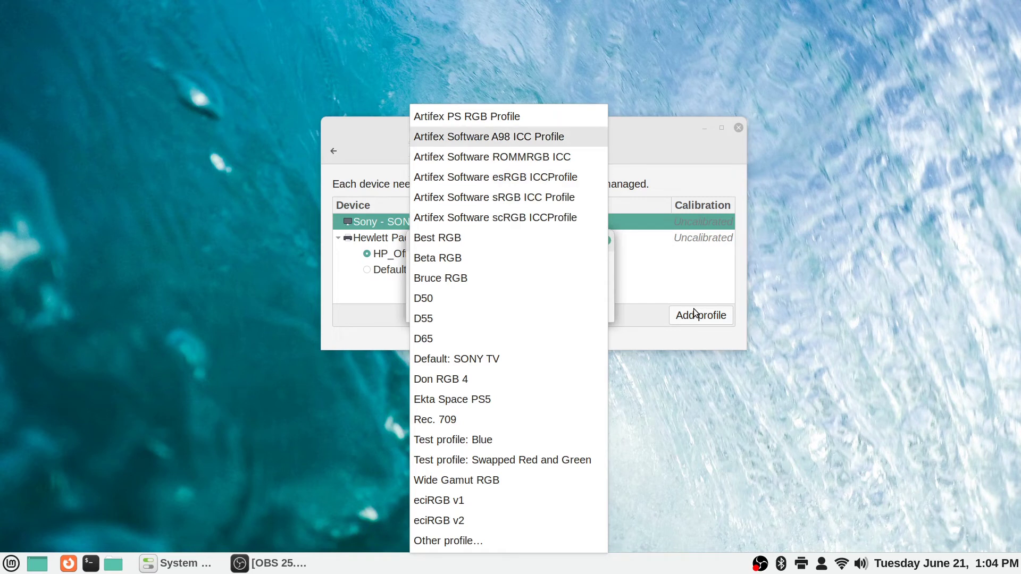
{"action": "key", "text": "Down"}
{"action": "key", "text": "Down"}
{"action": "key", "text": "Down"}
{"action": "key", "text": "Down"}
{"action": "key", "text": "Down"}
{"action": "key", "text": "Down"}
{"action": "key", "text": "Down"}
{"action": "key", "text": "Down"}
{"action": "key", "text": "Down"}
{"action": "key", "text": "Down"}
{"action": "key", "text": "Down"}
{"action": "key", "text": "Down"}
{"action": "key", "text": "Down"}
{"action": "key", "text": "Down"}
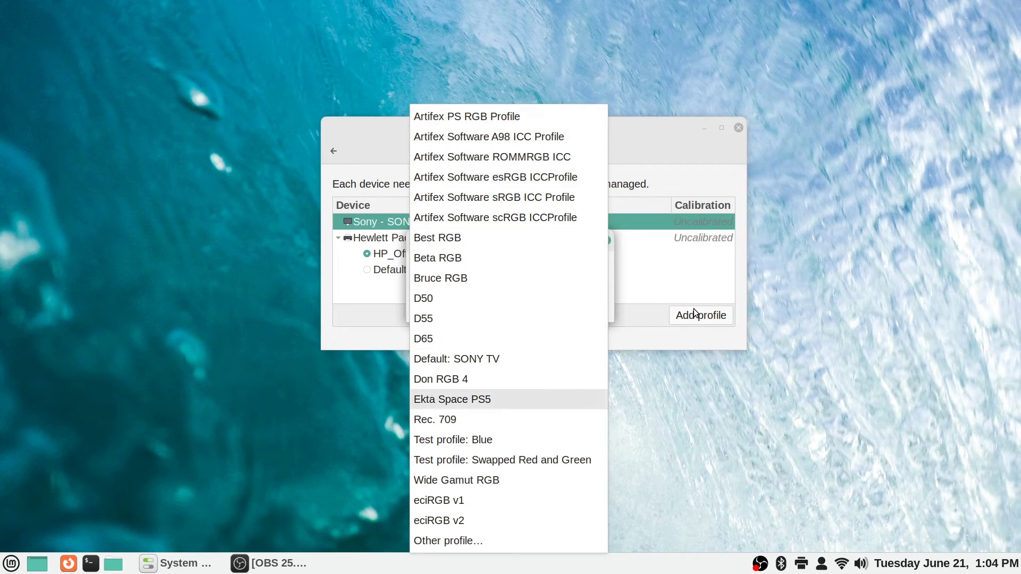
{"action": "key", "text": "Up"}
{"action": "key", "text": "Up"}
{"action": "key", "text": "Up"}
{"action": "key", "text": "Up"}
{"action": "key", "text": "Up"}
{"action": "key", "text": "Up"}
{"action": "key", "text": "Up"}
{"action": "key", "text": "Up"}
{"action": "key", "text": "Up"}
{"action": "key", "text": "Up"}
{"action": "key", "text": "Up"}
{"action": "key", "text": "Up"}
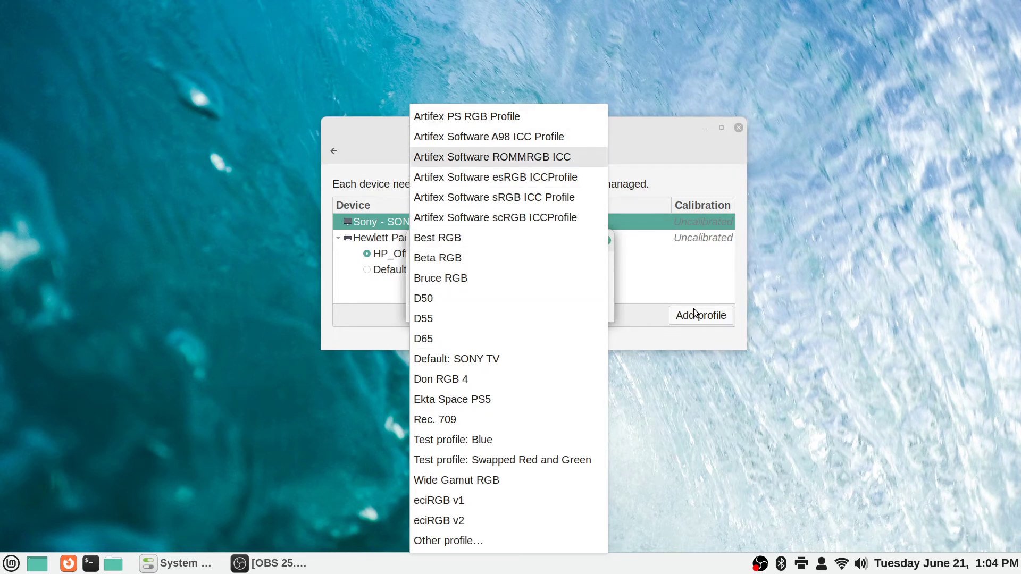
{"action": "key", "text": "Down"}
{"action": "key", "text": "Down"}
{"action": "key", "text": "Down"}
{"action": "key", "text": "Down"}
{"action": "key", "text": "Down"}
{"action": "key", "text": "Down"}
{"action": "key", "text": "Down"}
{"action": "key", "text": "Down"}
{"action": "key", "text": "Down"}
{"action": "key", "text": "Down"}
{"action": "key", "text": "Down"}
{"action": "key", "text": "Down"}
{"action": "key", "text": "Down"}
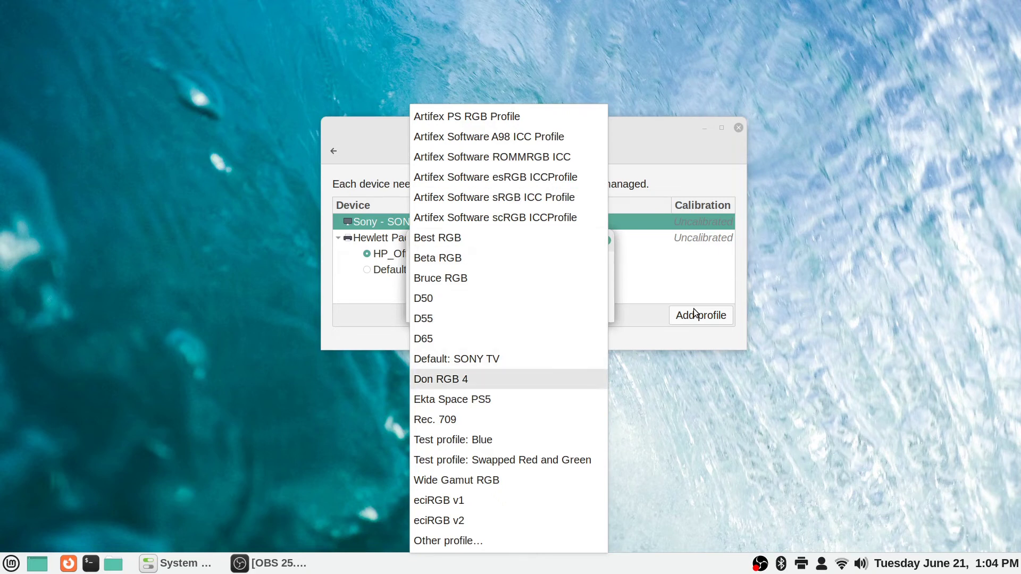
{"action": "key", "text": "Down"}
{"action": "key", "text": "Down"}
{"action": "key", "text": "Down"}
{"action": "key", "text": "Up"}
{"action": "key", "text": "Up"}
{"action": "key", "text": "Up"}
{"action": "key", "text": "Up"}
{"action": "key", "text": "Up"}
{"action": "key", "text": "Up"}
{"action": "key", "text": "Up"}
{"action": "key", "text": "Up"}
{"action": "key", "text": "Up"}
{"action": "key", "text": "Up"}
{"action": "key", "text": "Up"}
{"action": "key", "text": "Up"}
{"action": "key", "text": "Down"}
{"action": "key", "text": "Down"}
{"action": "key", "text": "Down"}
{"action": "key", "text": "Down"}
{"action": "key", "text": "Down"}
{"action": "key", "text": "Down"}
{"action": "key", "text": "Down"}
{"action": "key", "text": "Down"}
{"action": "key", "text": "Down"}
{"action": "key", "text": "Down"}
{"action": "key", "text": "Down"}
{"action": "key", "text": "Down"}
{"action": "key", "text": "Down"}
{"action": "key", "text": "Down"}
{"action": "key", "text": "Down"}
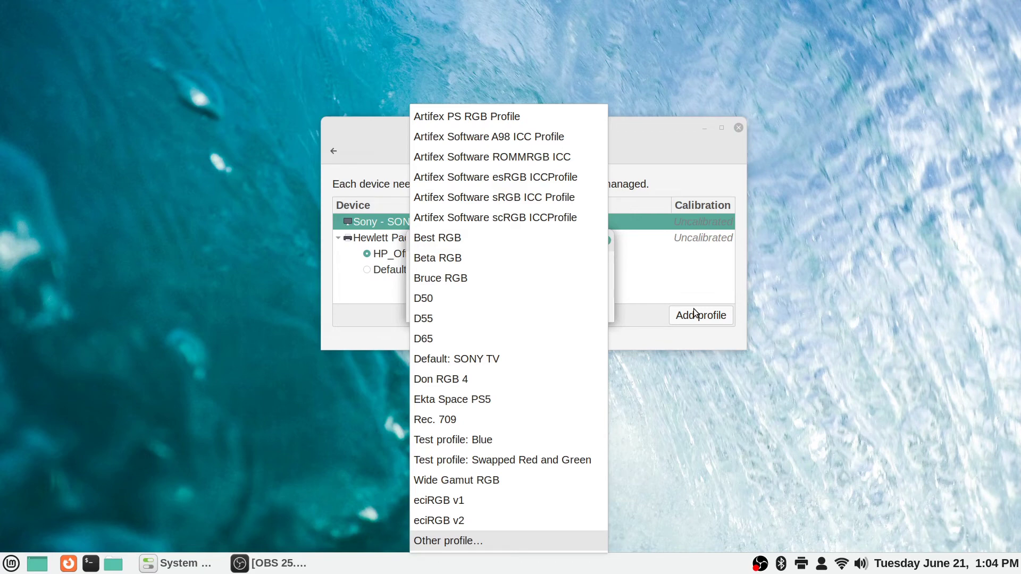
{"action": "key", "text": "Up"}
{"action": "key", "text": "Up"}
{"action": "key", "text": "Up"}
{"action": "key", "text": "Up"}
{"action": "key", "text": "Up"}
{"action": "key", "text": "Up"}
{"action": "key", "text": "Up"}
{"action": "key", "text": "Up"}
{"action": "key", "text": "Up"}
{"action": "key", "text": "Up"}
{"action": "key", "text": "Up"}
{"action": "key", "text": "Up"}
{"action": "key", "text": "Up"}
{"action": "key", "text": "Up"}
{"action": "key", "text": "Up"}
{"action": "key", "text": "Up"}
{"action": "key", "text": "Up"}
{"action": "key", "text": "Up"}
{"action": "key", "text": "Up"}
{"action": "key", "text": "Up"}
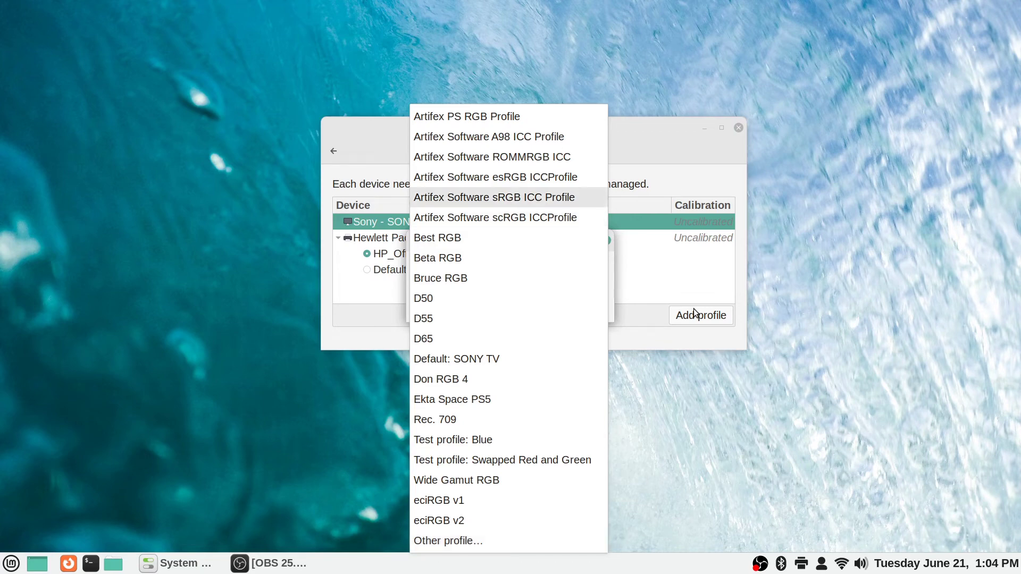
- Cancel the Artifex PS RGB profile choice without adding it and return to the overview
{"action": "key", "text": "Return"}
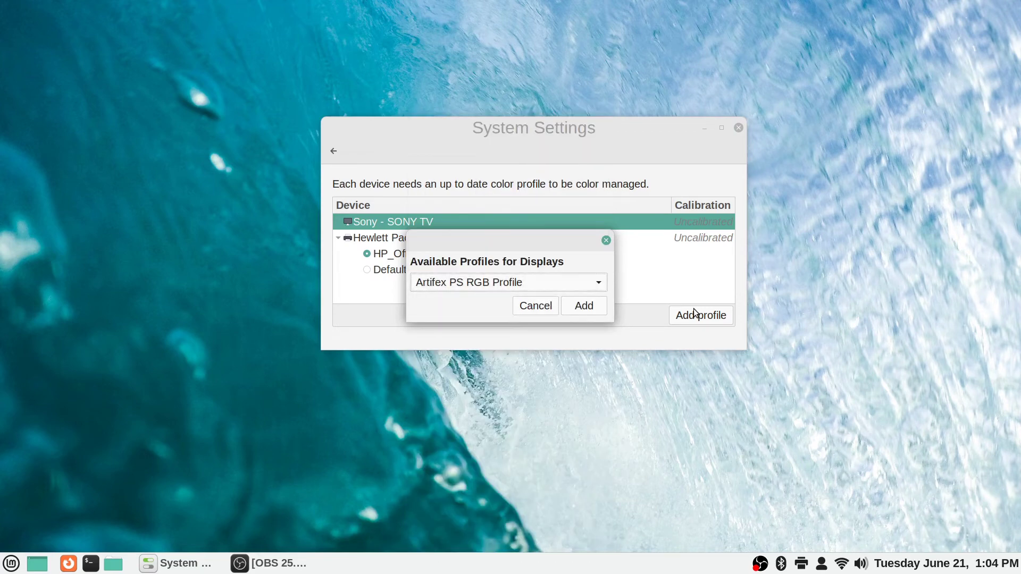
{"action": "key", "text": "Escape"}
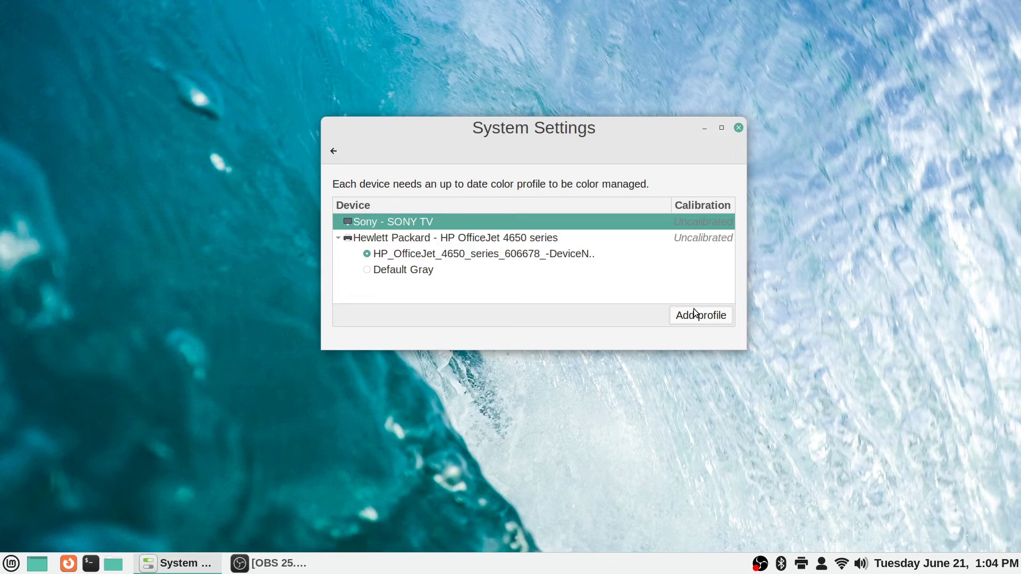
{"action": "key", "text": "Tab"}
{"action": "key", "text": "Return"}
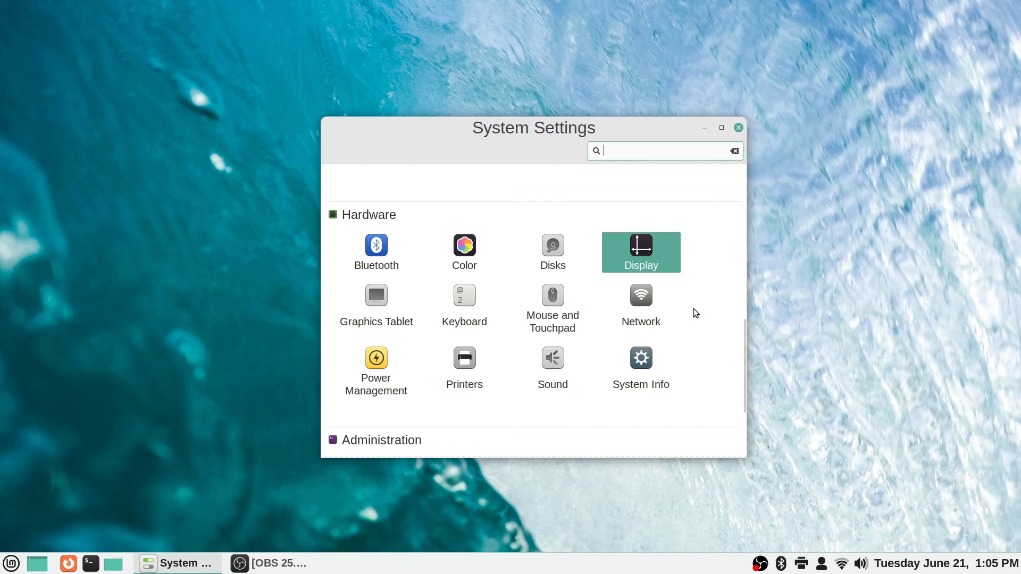
- Launch GNOME Disks from the Hardware section to view the 3.0 TB Hard Disk
{"action": "left_click", "coordinate": [545, 244]}
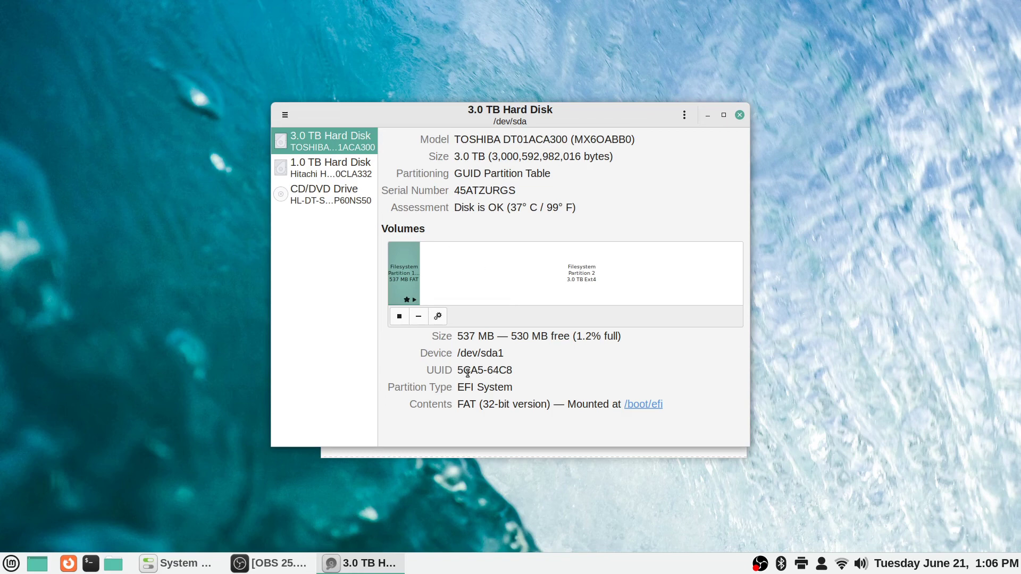
- Inspect the 3.0 TB Ext4 and 537 MB FAT partitions, then select the 1.0 TB Hard Disk
{"action": "left_click", "coordinate": [498, 285]}
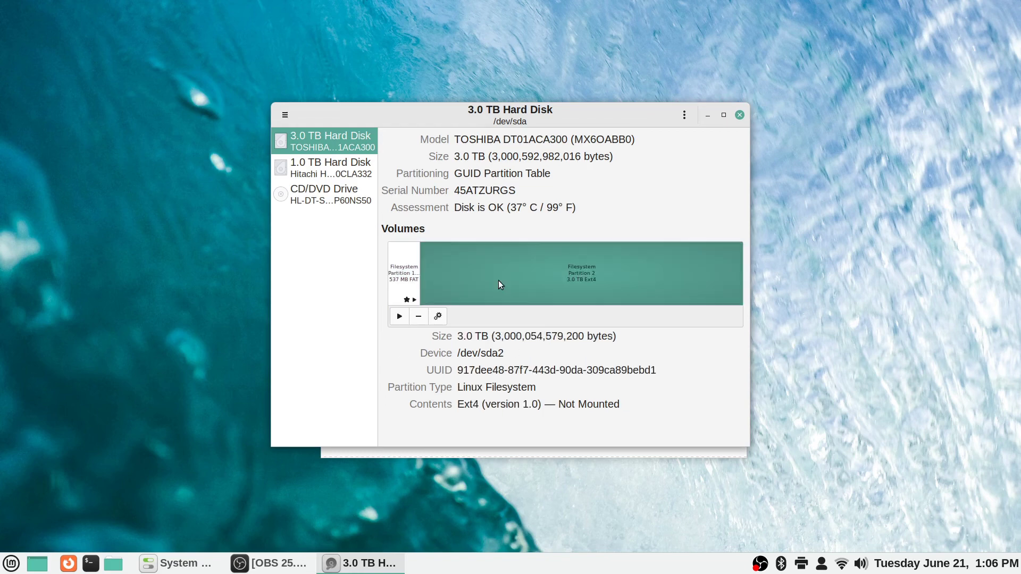
{"action": "left_click", "coordinate": [402, 260]}
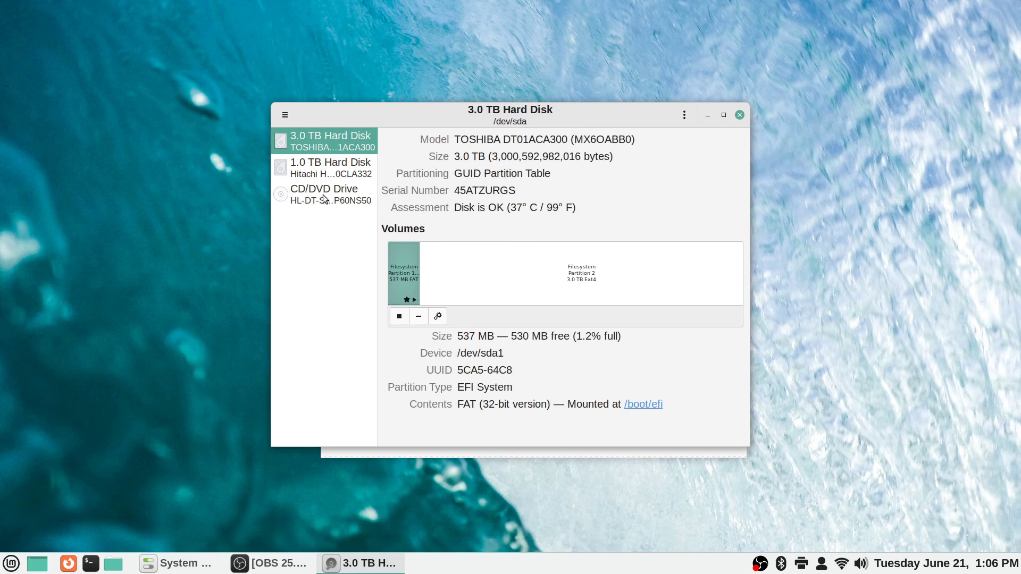
{"action": "left_click", "coordinate": [313, 174]}
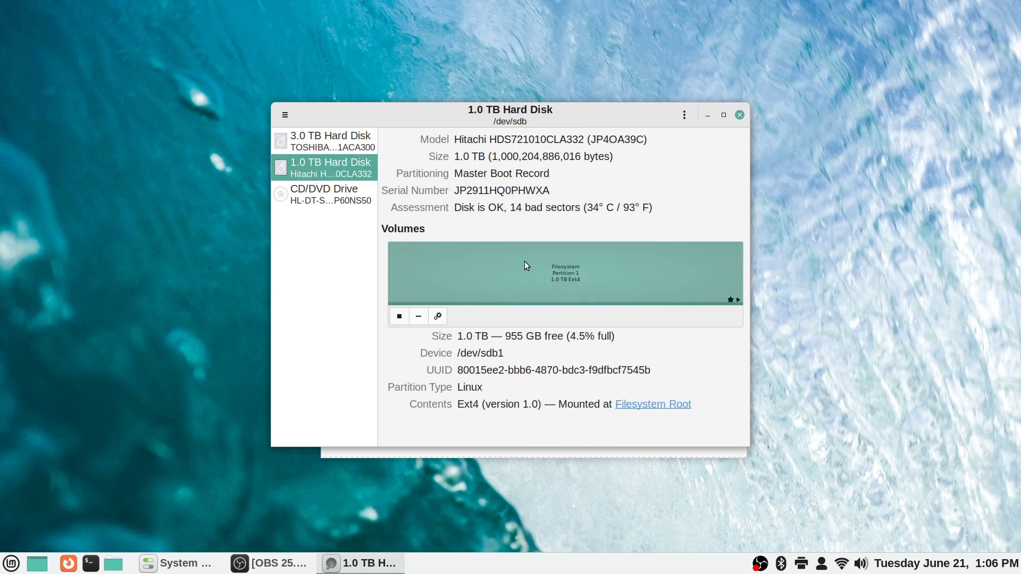